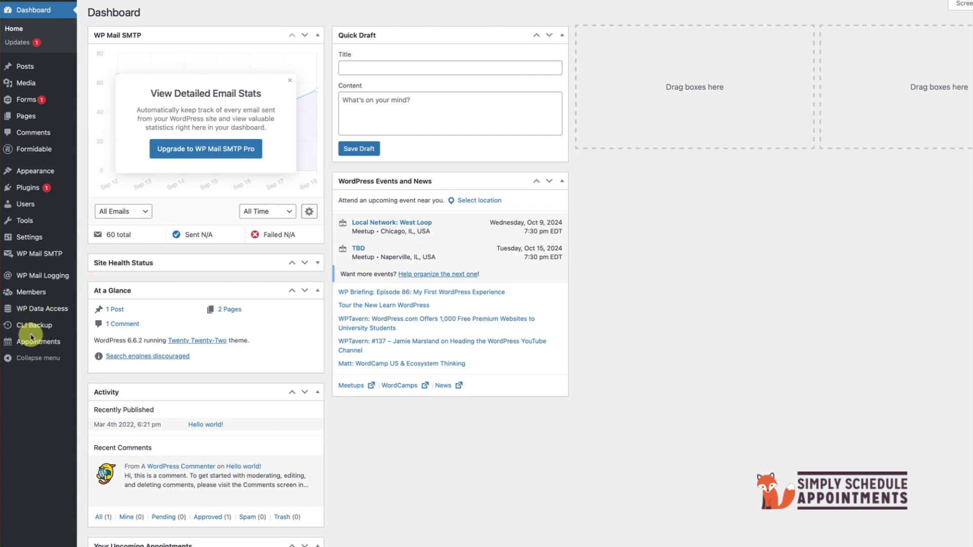
Bring up the Appointments flyout menu in the WordPress admin sidebar
{"action": "mouse_move", "coordinate": [34, 345]}
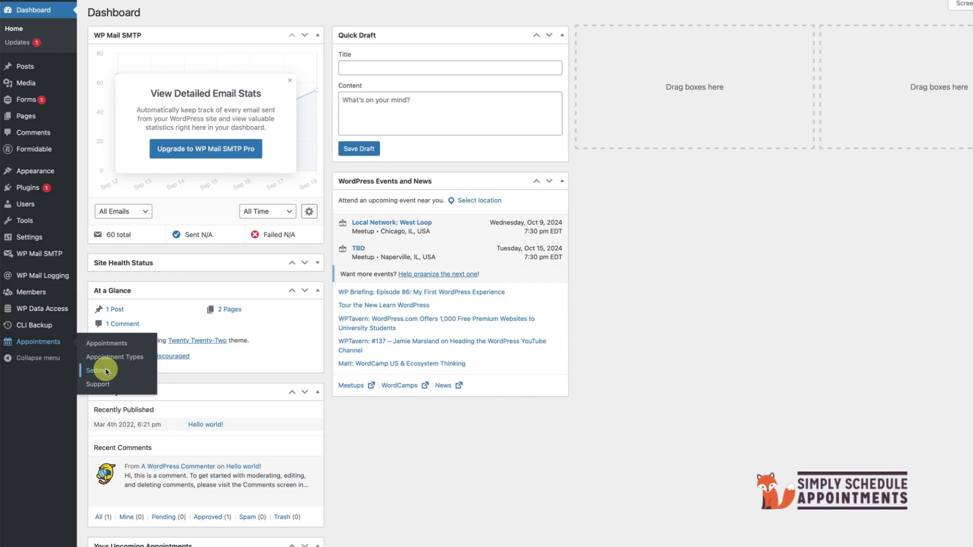
Turn on Calendar Events in Appointments settings and open its customization page
{"action": "left_click", "coordinate": [106, 372]}
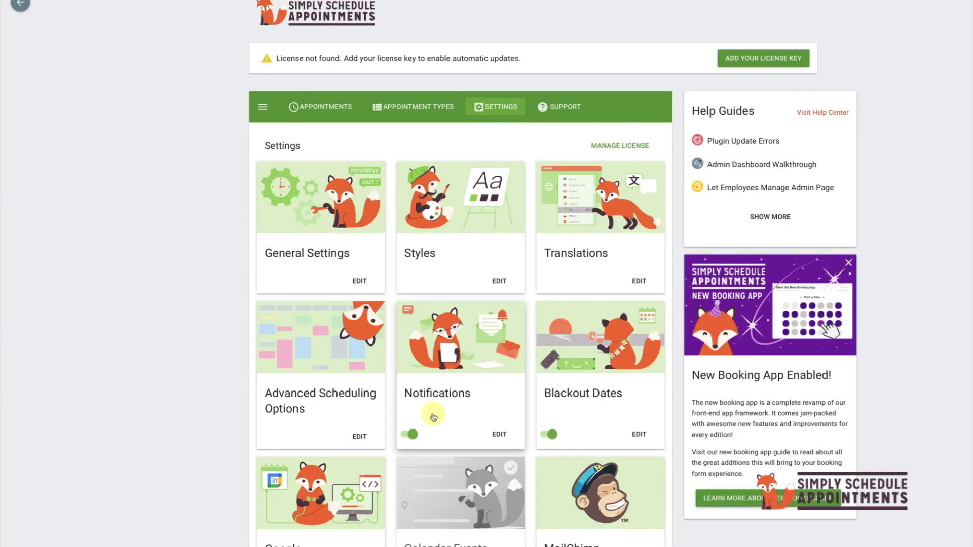
{"action": "scroll", "coordinate": [434, 413], "scroll_direction": "down", "scroll_amount": 2}
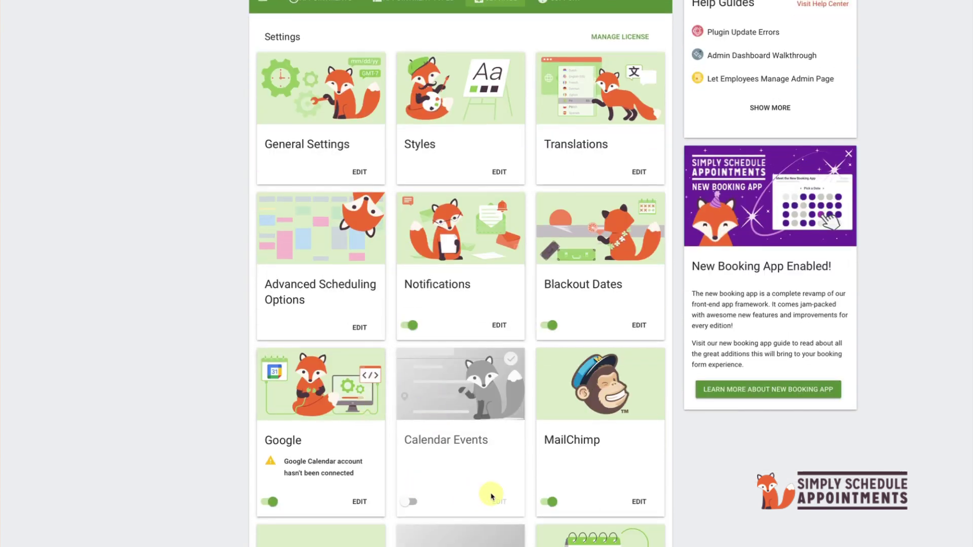
{"action": "left_click", "coordinate": [411, 502]}
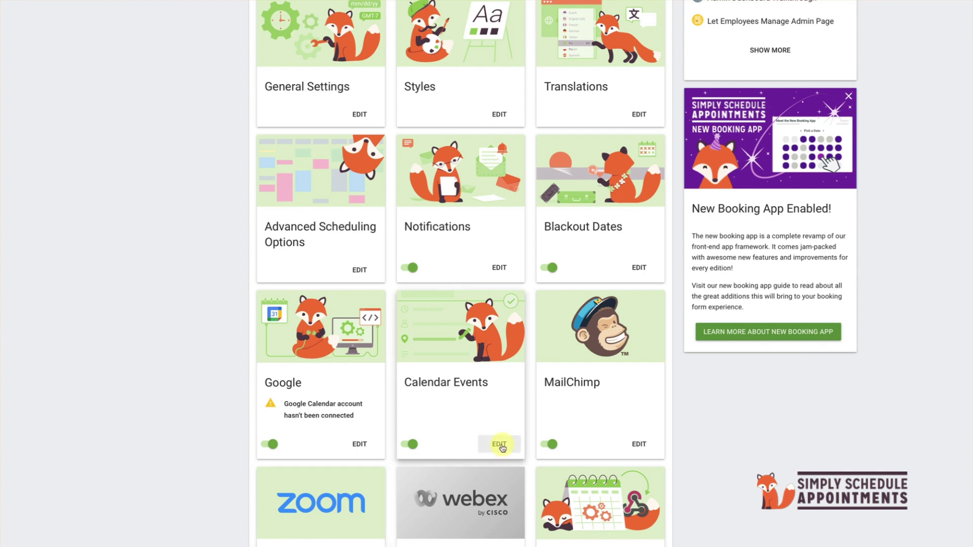
{"action": "left_click", "coordinate": [500, 445]}
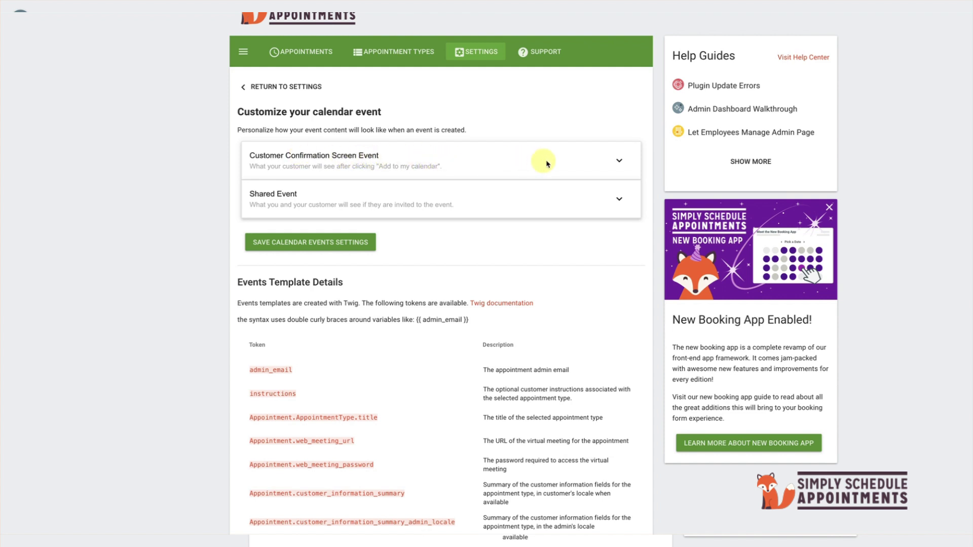
Replace {{ location }} with {{Appointment.web_meeting_url}} in the Customer Confirmation Screen Event location, then save
{"action": "left_click", "coordinate": [619, 161]}
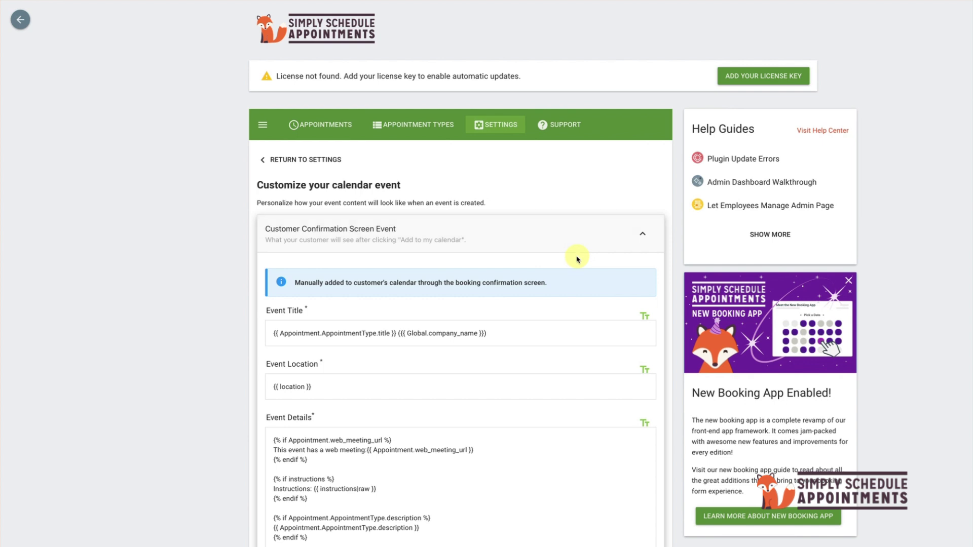
{"action": "scroll", "coordinate": [535, 286], "scroll_direction": "down", "scroll_amount": 1}
{"action": "scroll", "coordinate": [532, 292], "scroll_direction": "down", "scroll_amount": 1}
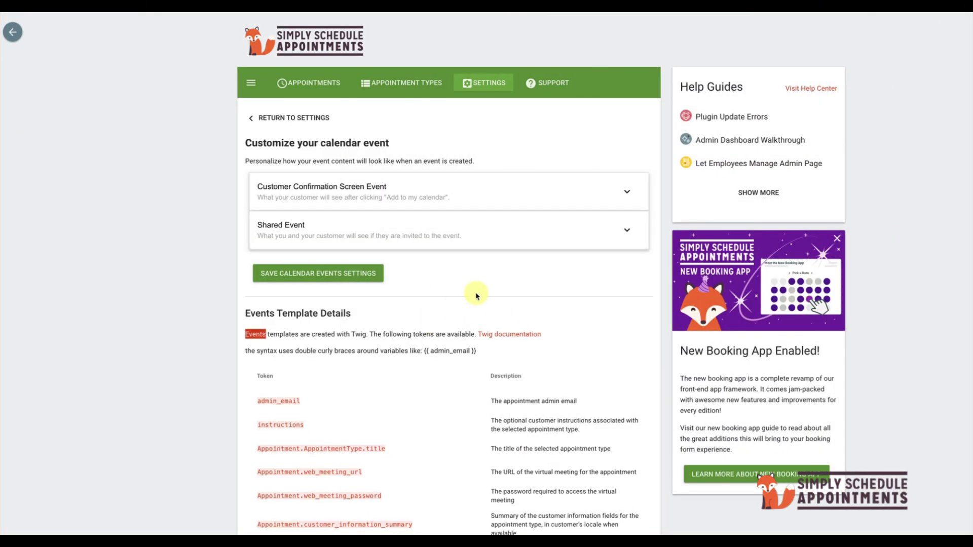
{"action": "left_click", "coordinate": [625, 192]}
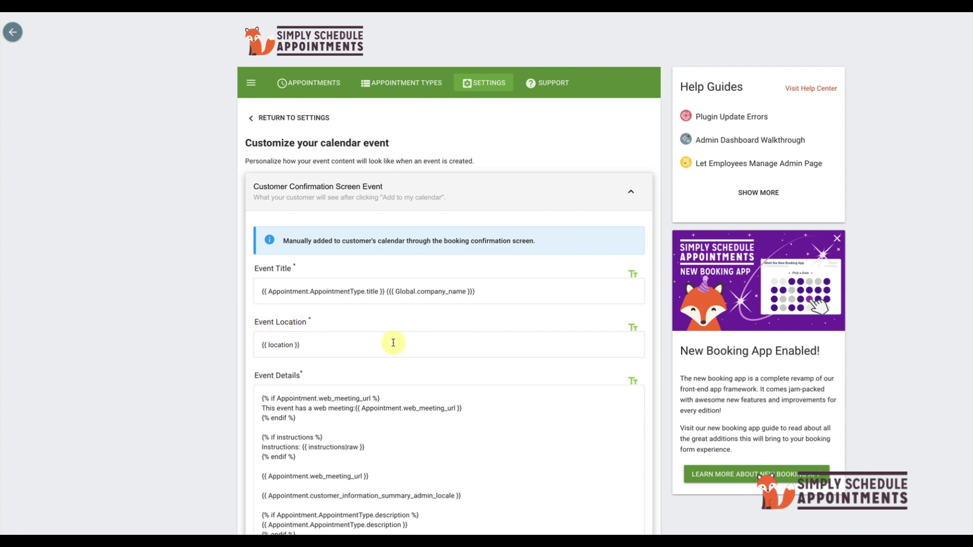
{"action": "left_click", "coordinate": [634, 327]}
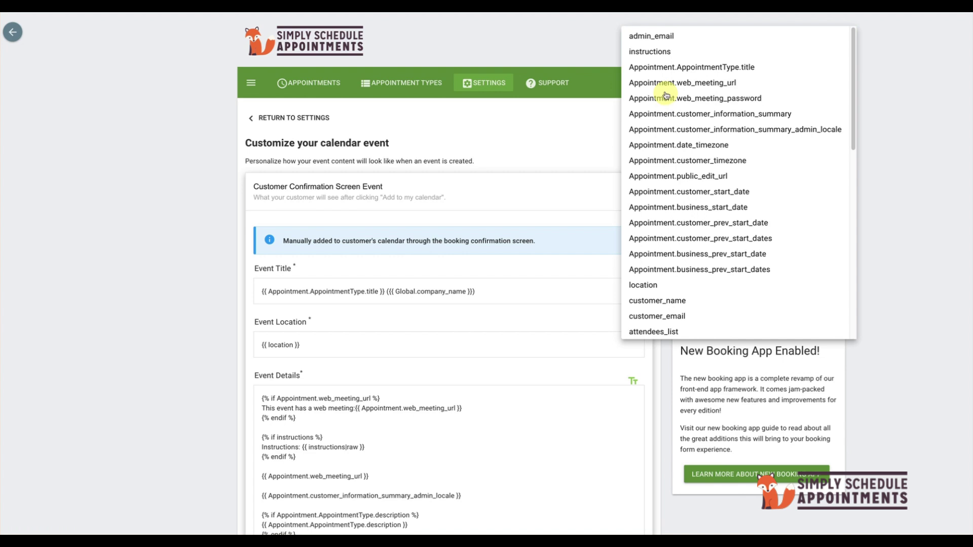
{"action": "left_click", "coordinate": [666, 84]}
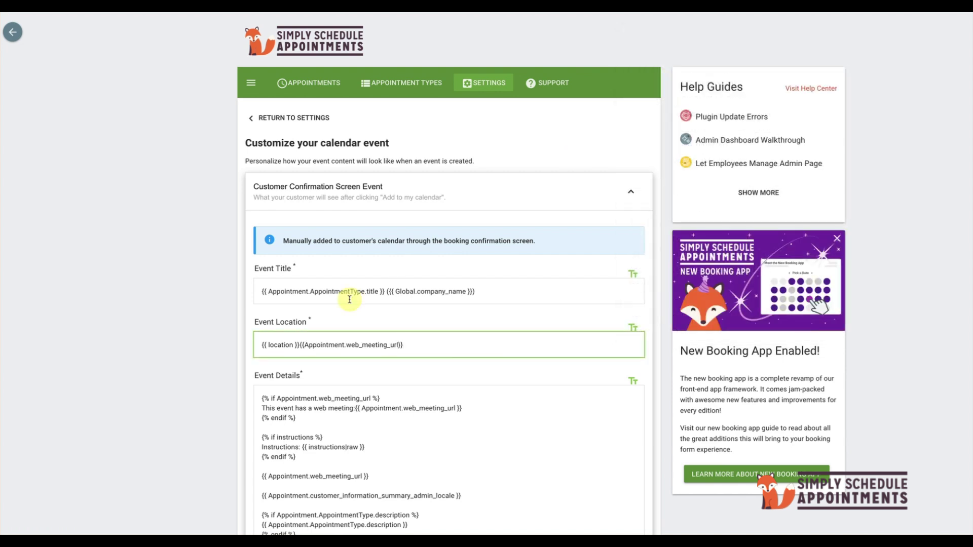
{"action": "left_click_drag", "start_coordinate": [300, 346], "coordinate": [243, 344]}
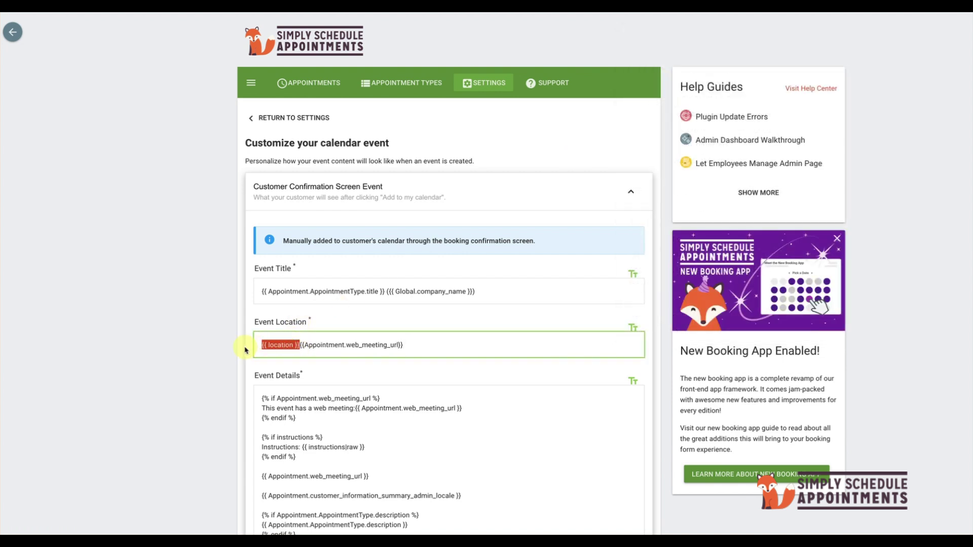
{"action": "key", "text": "BackSpace"}
{"action": "key", "text": "Home"}
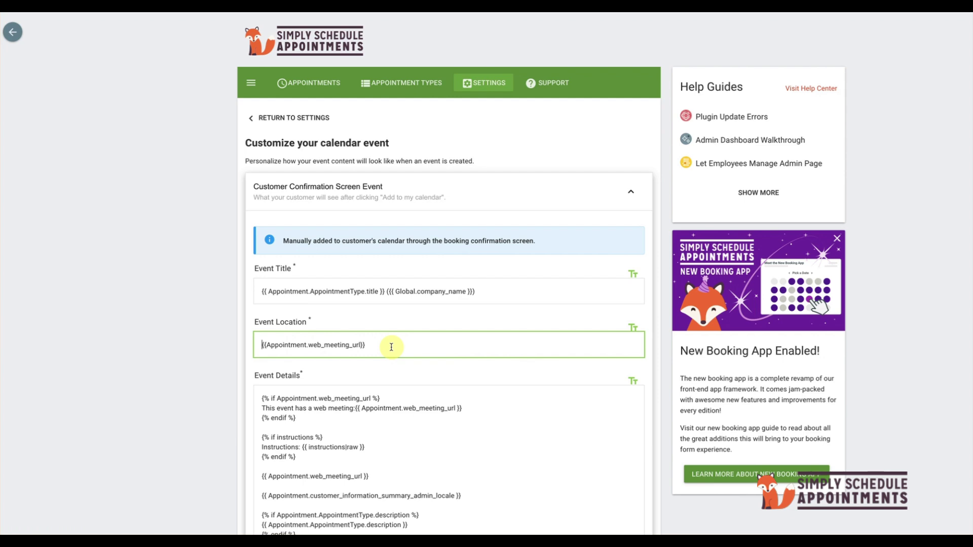
{"action": "scroll", "coordinate": [576, 404], "scroll_direction": "down", "scroll_amount": 8}
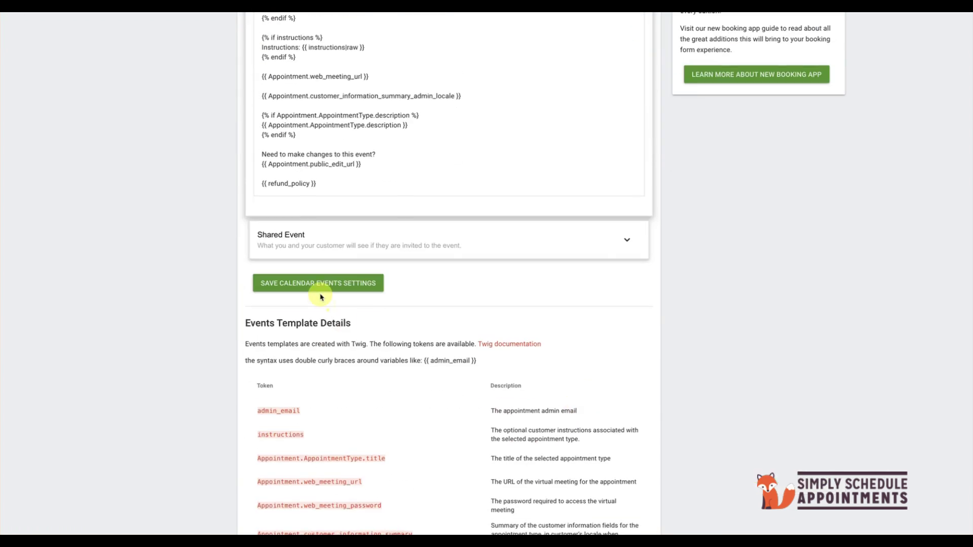
{"action": "left_click", "coordinate": [321, 285]}
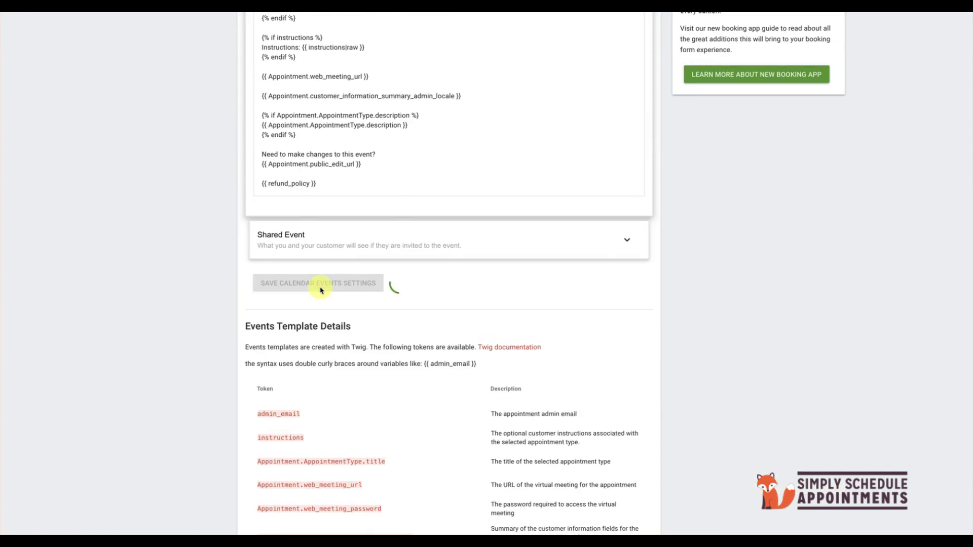
Put the customer information token on a new line after the web meeting URL in Event Details, then save
{"action": "scroll", "coordinate": [284, 223], "scroll_direction": "down", "scroll_amount": 2}
{"action": "scroll", "coordinate": [285, 223], "scroll_direction": "down", "scroll_amount": 3}
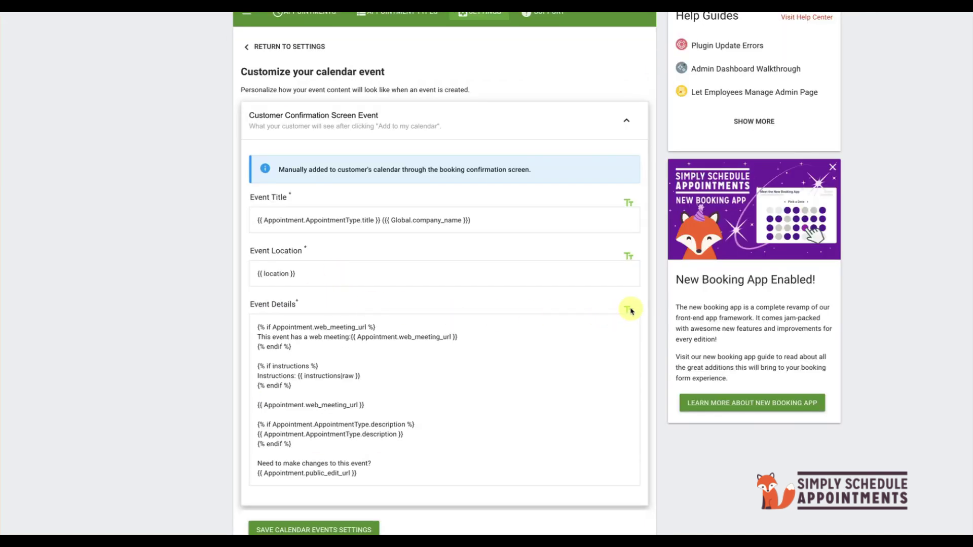
{"action": "left_click", "coordinate": [631, 312]}
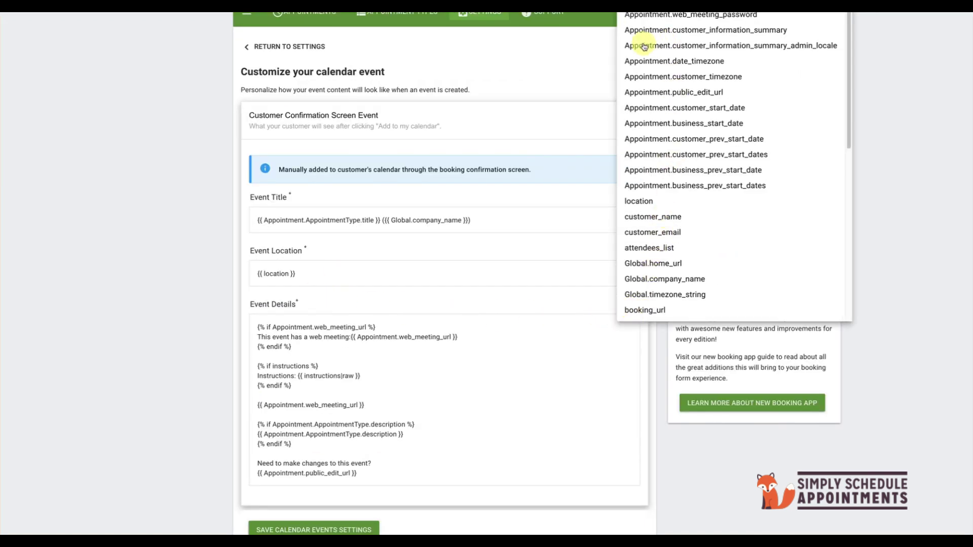
{"action": "left_click", "coordinate": [743, 46]}
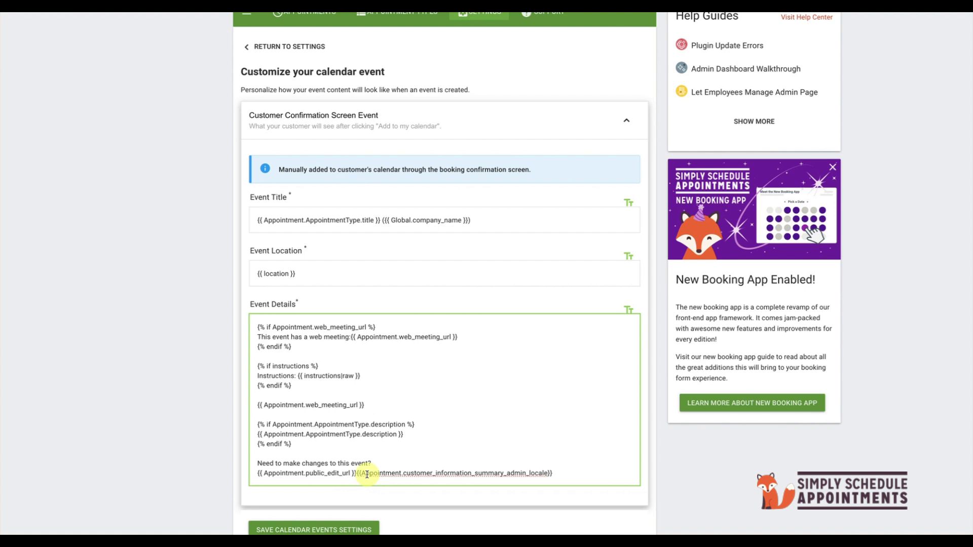
{"action": "left_click_drag", "start_coordinate": [356, 474], "coordinate": [569, 470]}
{"action": "key", "text": "ctrl+c"}
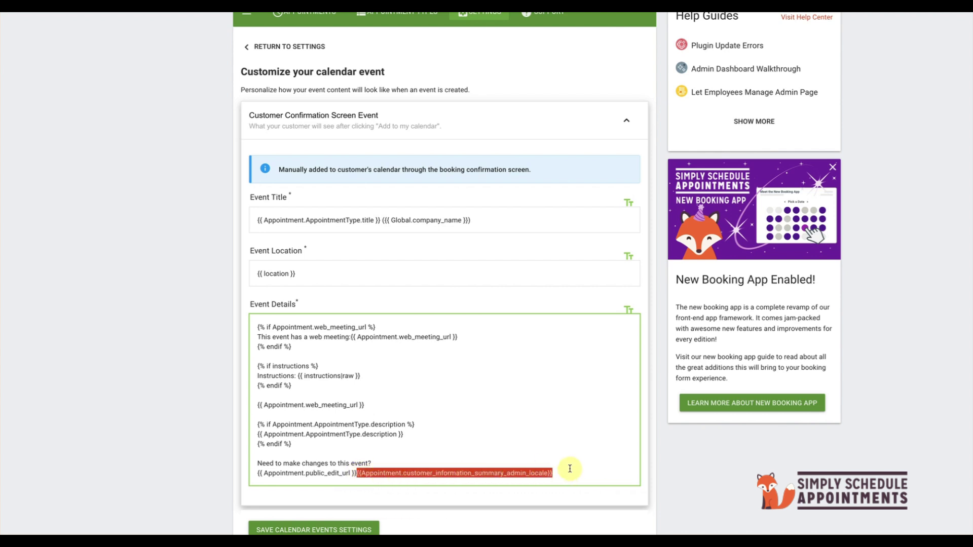
{"action": "left_click", "coordinate": [372, 407]}
{"action": "key", "text": "Return"}
{"action": "key", "text": "Return"}
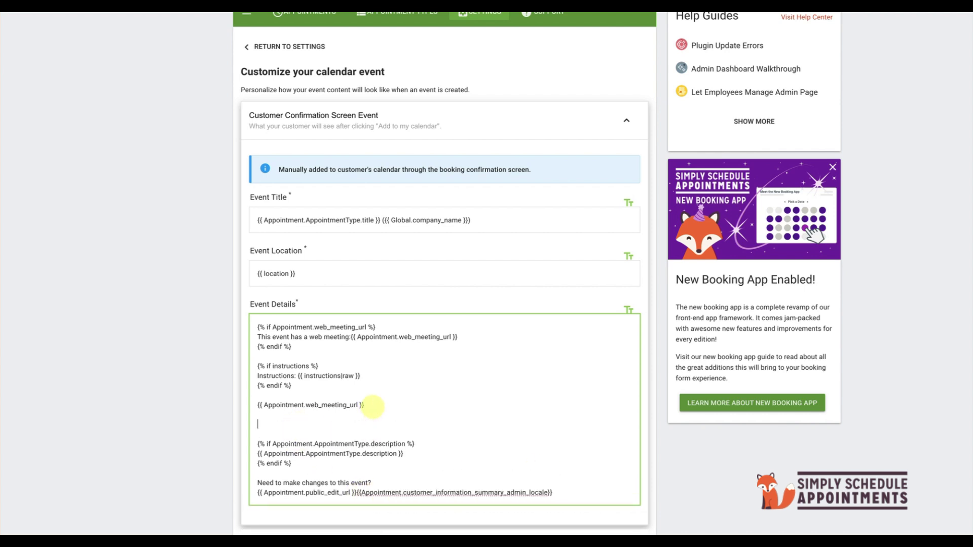
{"action": "key", "text": "ctrl+v"}
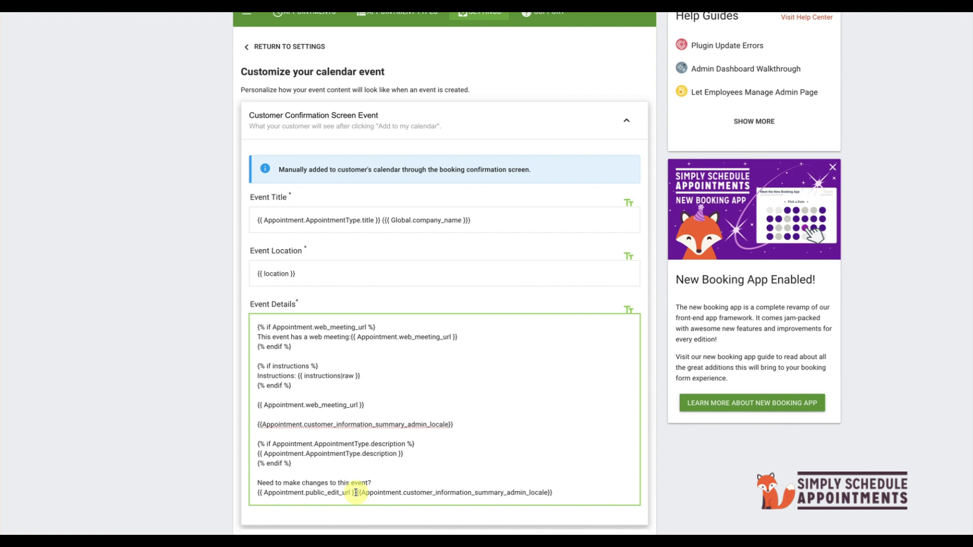
{"action": "left_click_drag", "start_coordinate": [357, 493], "coordinate": [569, 495]}
{"action": "key", "text": "BackSpace"}
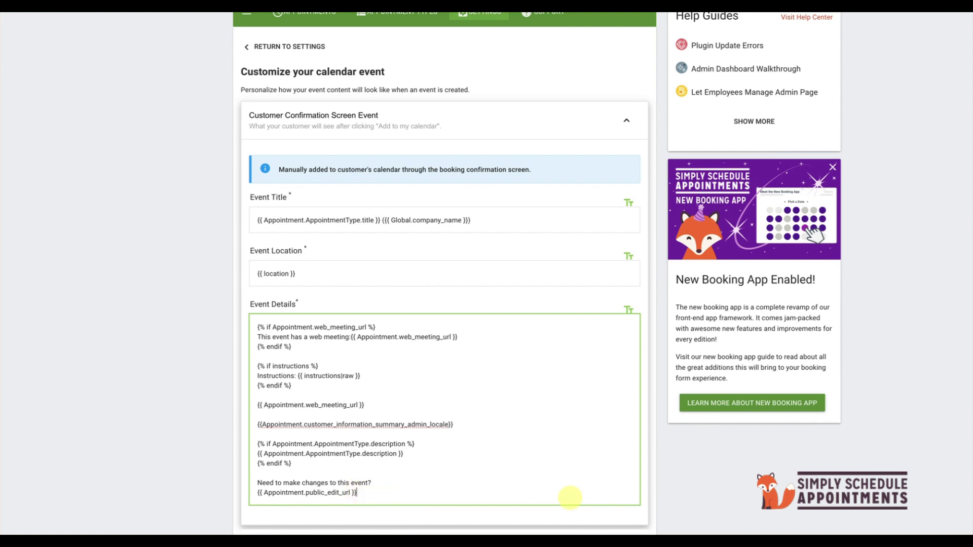
{"action": "scroll", "coordinate": [484, 460], "scroll_direction": "down", "scroll_amount": 1}
{"action": "left_click", "coordinate": [315, 506]}
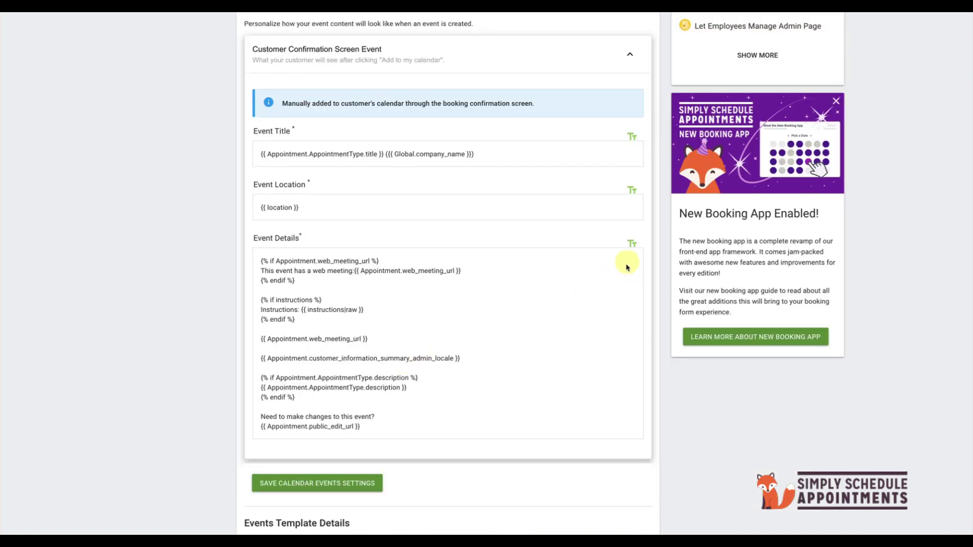
Append the {{refund_policy}} token on its own line in Event Details and save
{"action": "left_click", "coordinate": [632, 244]}
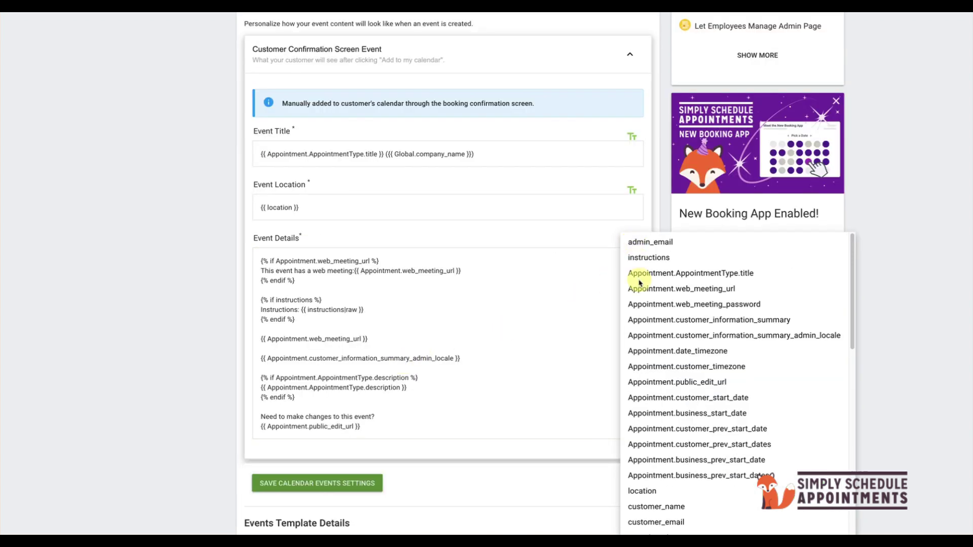
{"action": "scroll", "coordinate": [654, 352], "scroll_direction": "down", "scroll_amount": 1}
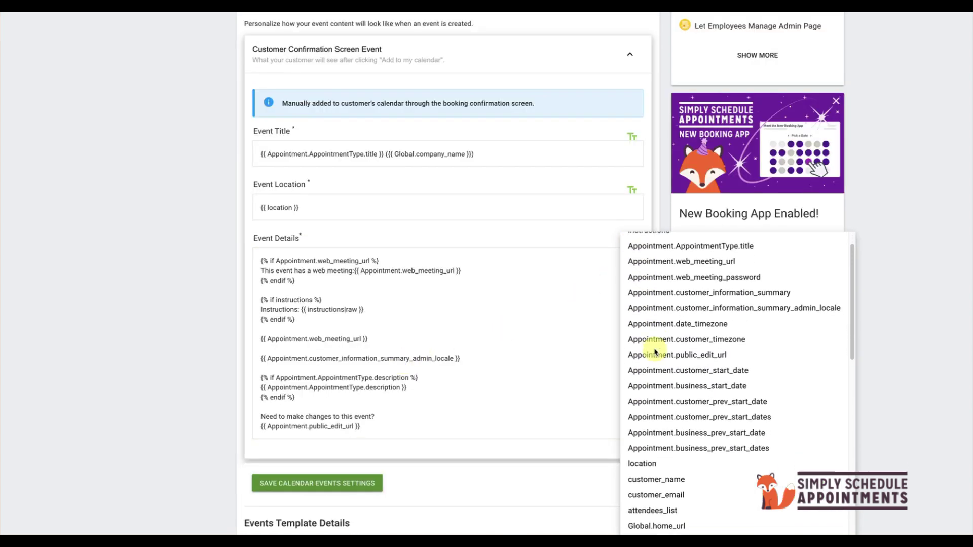
{"action": "scroll", "coordinate": [652, 350], "scroll_direction": "down", "scroll_amount": 5}
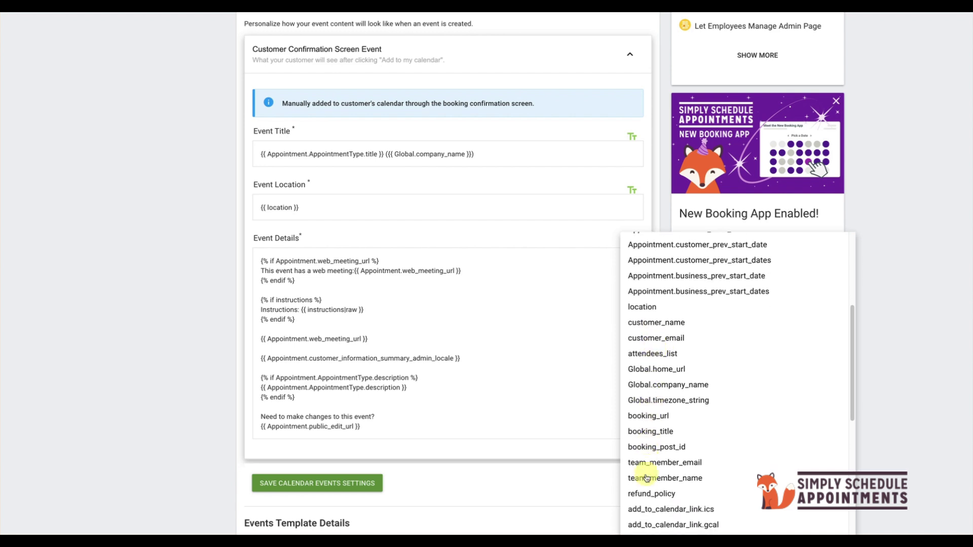
{"action": "left_click", "coordinate": [644, 493]}
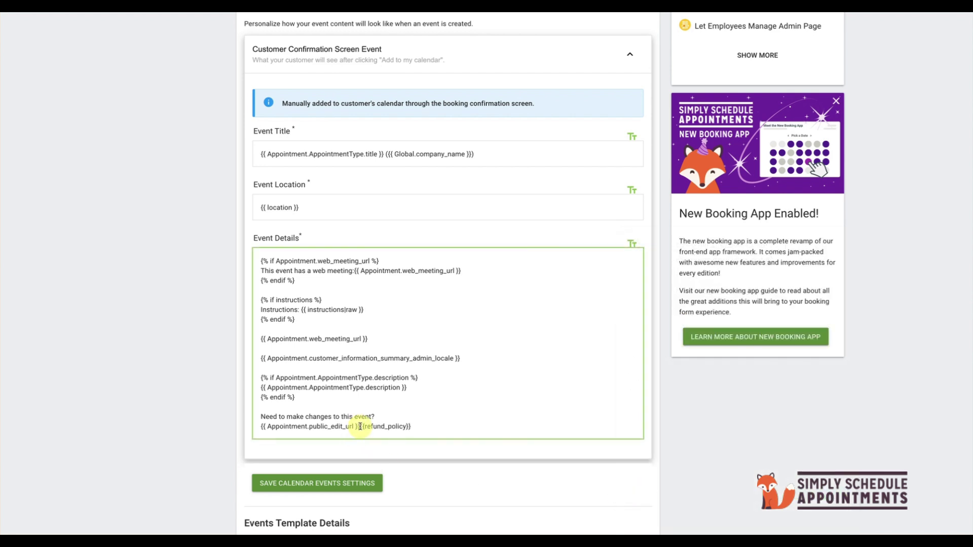
{"action": "left_click", "coordinate": [360, 426]}
{"action": "key", "text": "Return"}
{"action": "key", "text": "Return"}
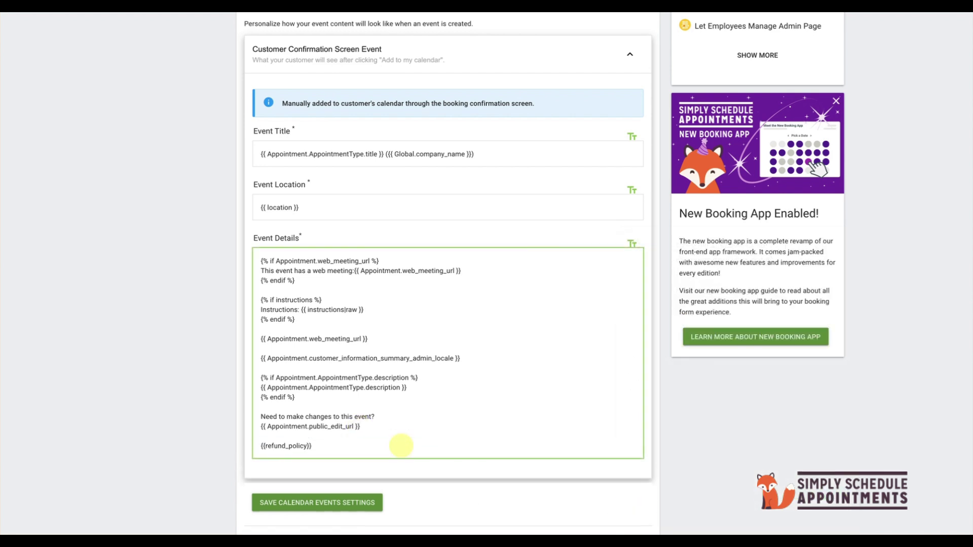
{"action": "left_click", "coordinate": [318, 508]}
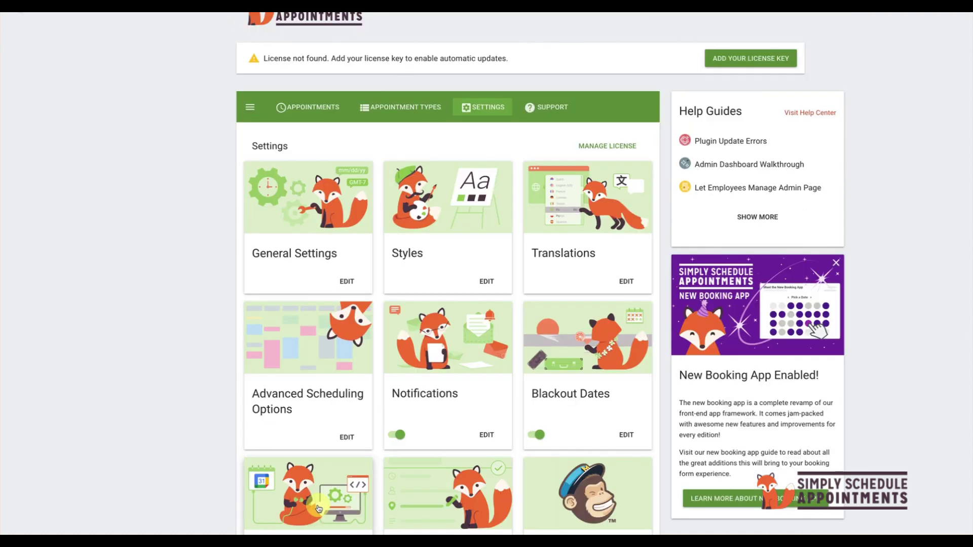
Reopen the Calendar Events customization and expand the Shared Event template
{"action": "left_click", "coordinate": [319, 508]}
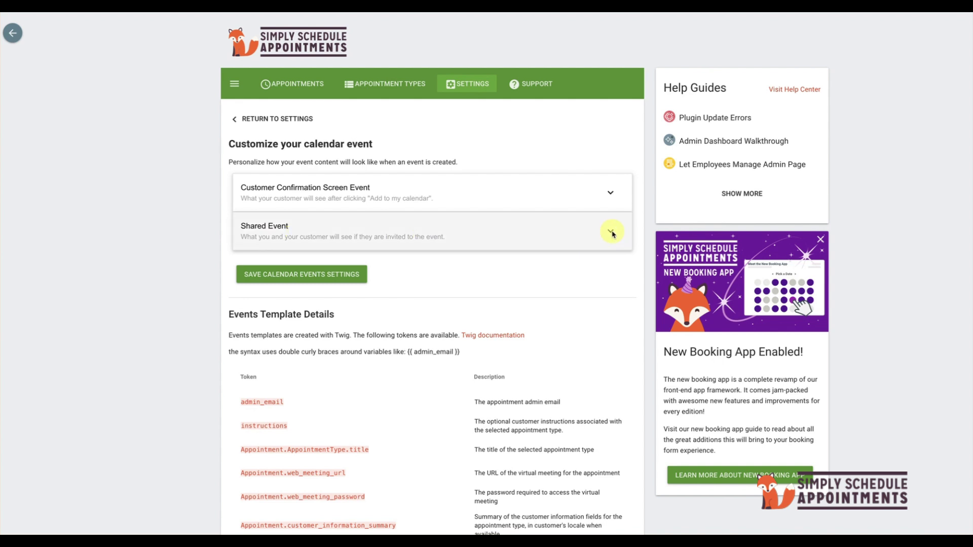
{"action": "left_click", "coordinate": [611, 234]}
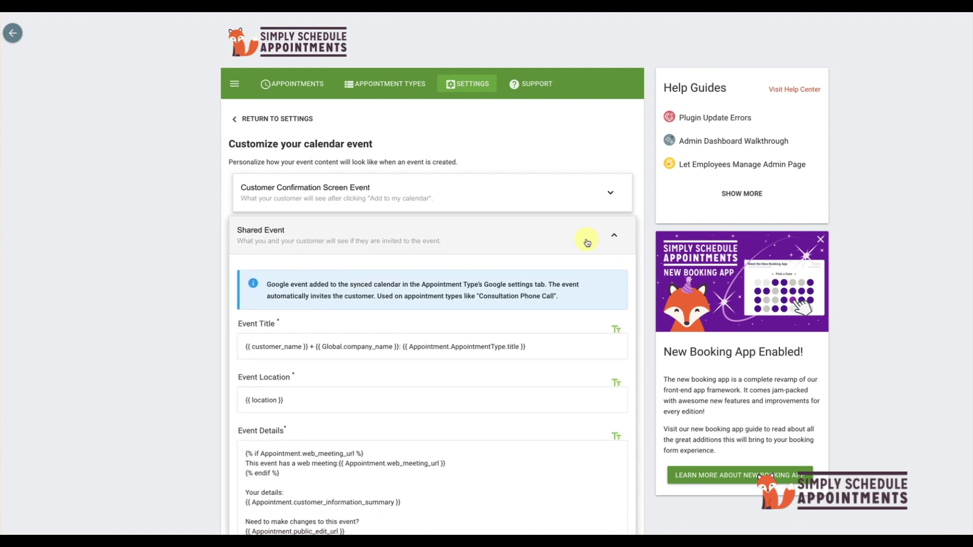
{"action": "scroll", "coordinate": [339, 319], "scroll_direction": "down", "scroll_amount": 1}
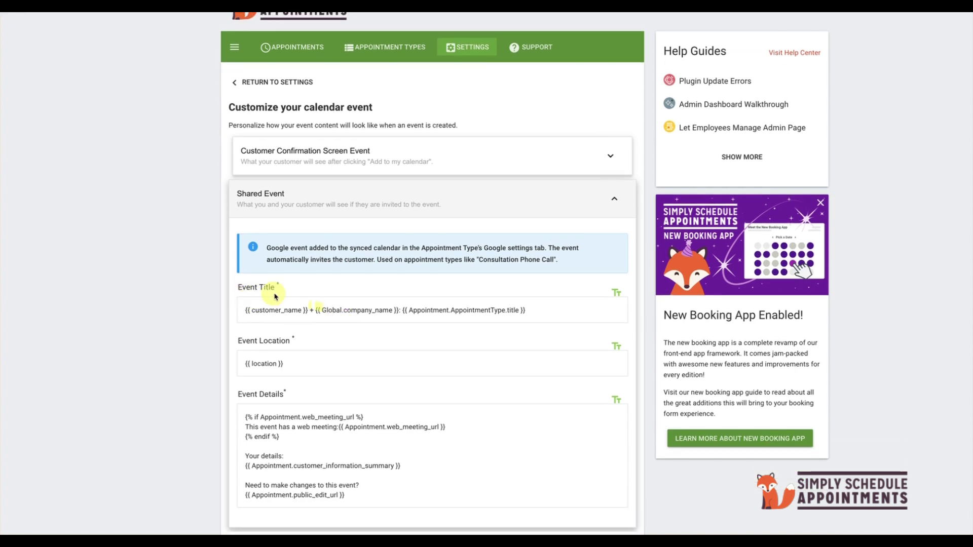
{"action": "scroll", "coordinate": [264, 322], "scroll_direction": "down", "scroll_amount": 1}
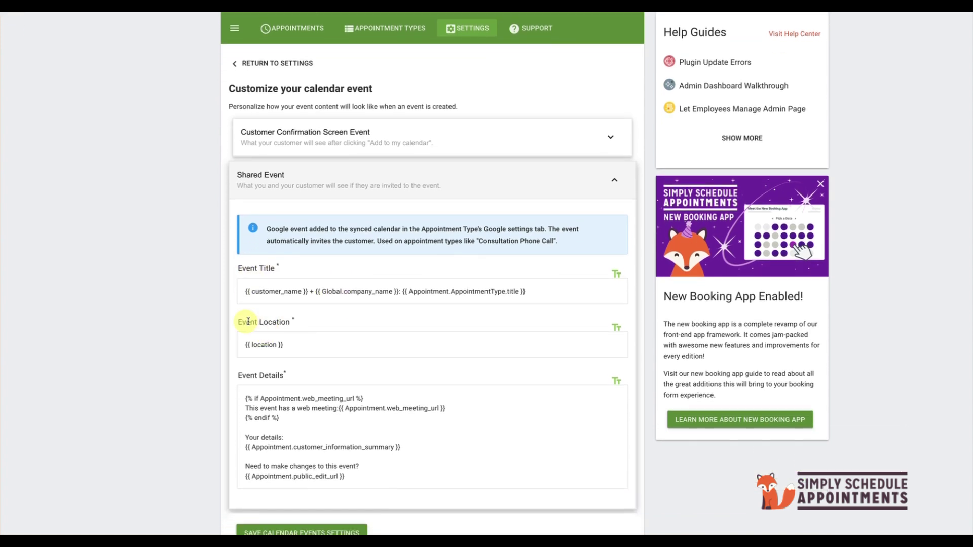
{"action": "scroll", "coordinate": [289, 326], "scroll_direction": "down", "scroll_amount": 4}
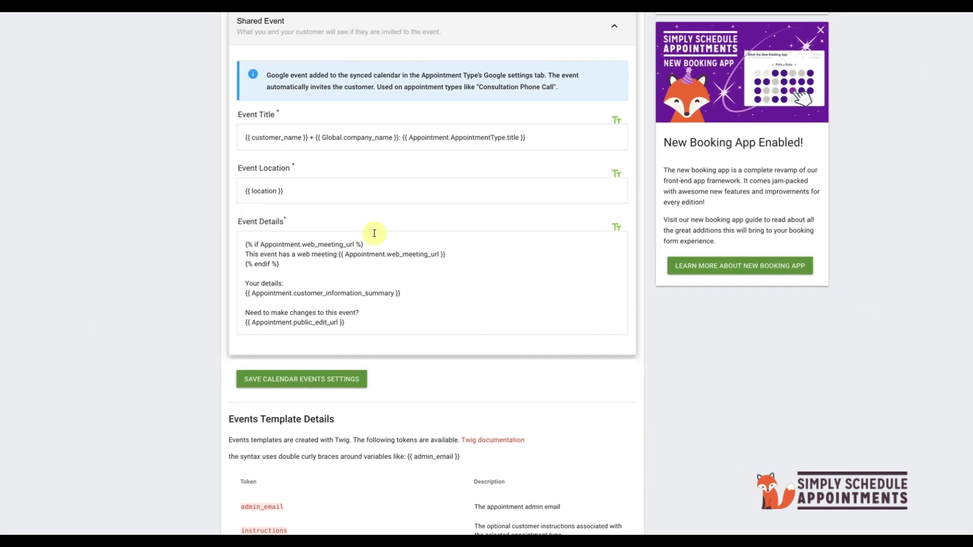
Add {{refund_policy}} on a separate line in the Shared Event details and save
{"action": "left_click", "coordinate": [616, 227]}
{"action": "scroll", "coordinate": [635, 336], "scroll_direction": "down", "scroll_amount": 4}
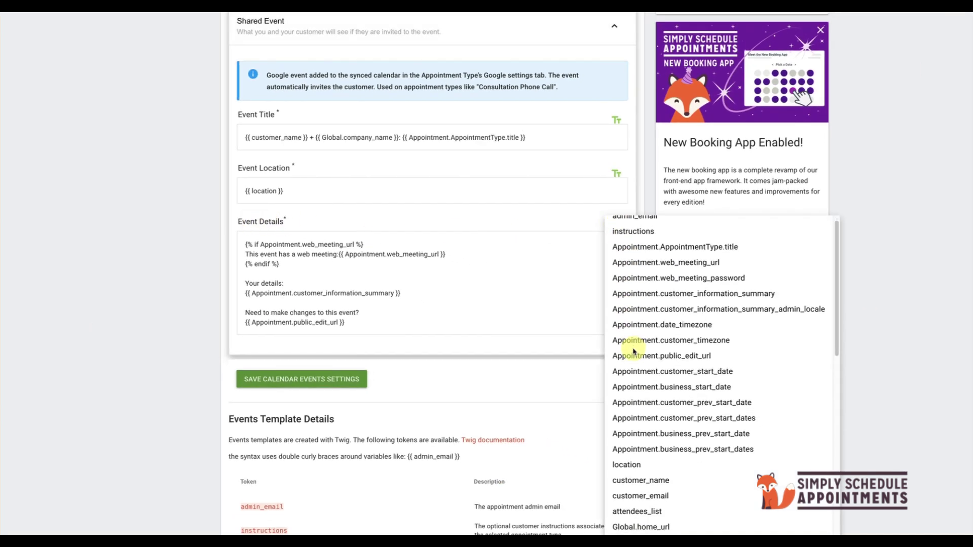
{"action": "left_click", "coordinate": [630, 455]}
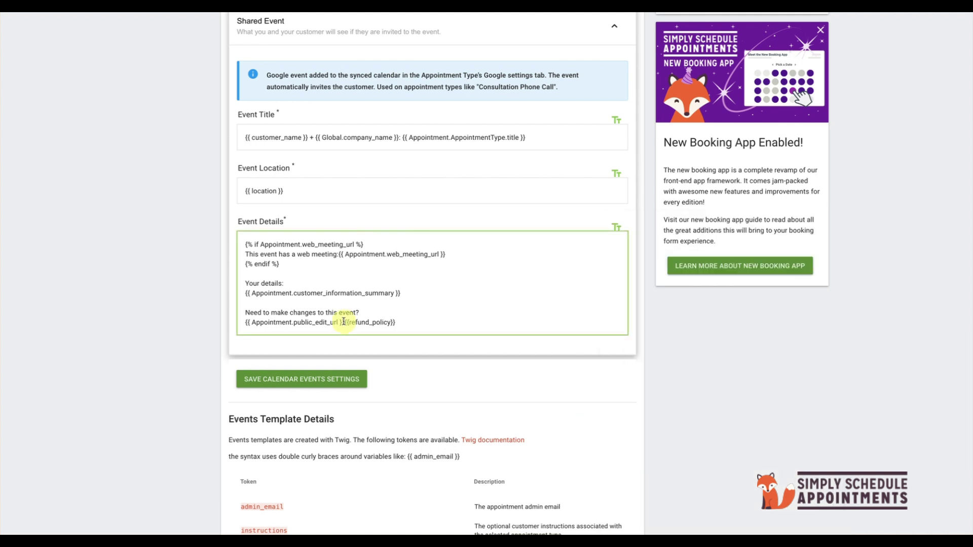
{"action": "left_click_drag", "start_coordinate": [347, 322], "coordinate": [400, 322]}
{"action": "key", "text": "BackSpace"}
{"action": "left_click", "coordinate": [253, 303]}
{"action": "key", "text": "Return"}
{"action": "key", "text": "Return"}
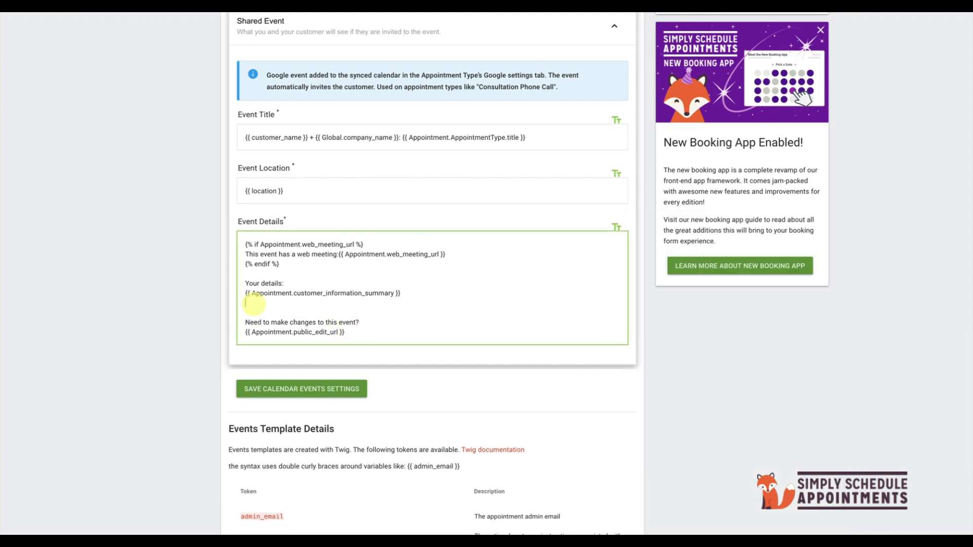
{"action": "key", "text": "Up"}
{"action": "type", "text": "{{refund_policy}}"}
{"action": "left_click", "coordinate": [309, 398]}
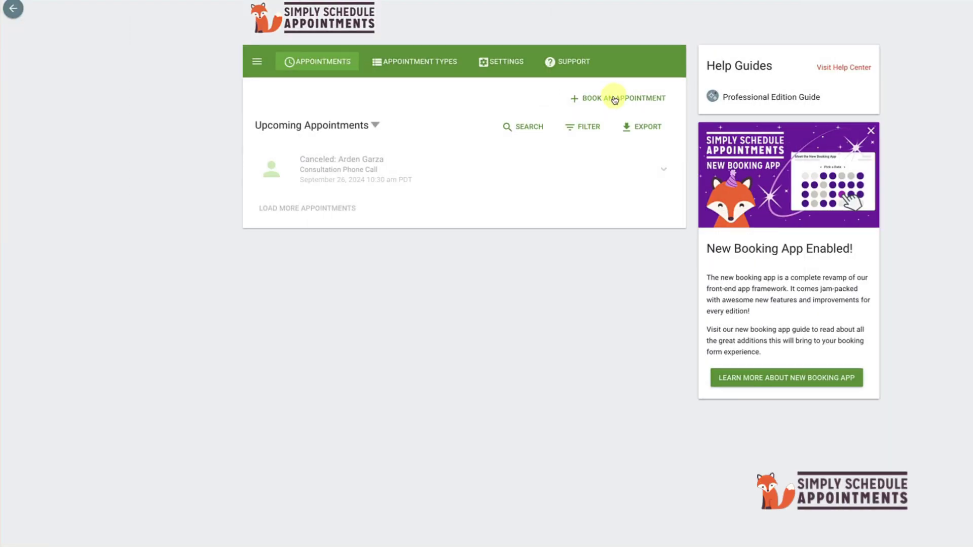
Start a new booking for September 27 at the 4:00 PM slot
{"action": "left_click", "coordinate": [613, 98]}
{"action": "left_click", "coordinate": [526, 142]}
{"action": "left_click", "coordinate": [444, 332]}
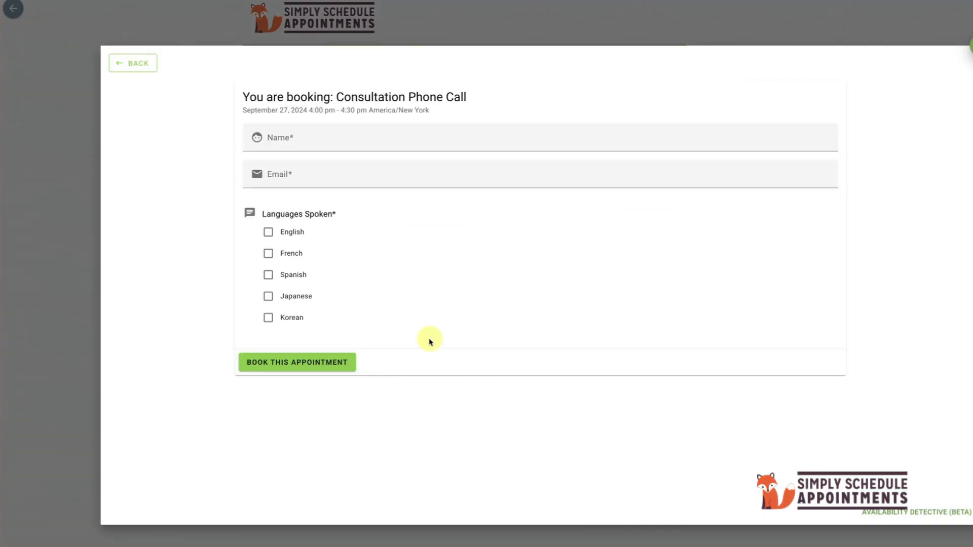
Fill the form with sample customer data plus English, book it, and add to Google Calendar
{"action": "left_click", "coordinate": [274, 143]}
{"action": "left_click", "coordinate": [942, 3]}
{"action": "left_click", "coordinate": [914, 53]}
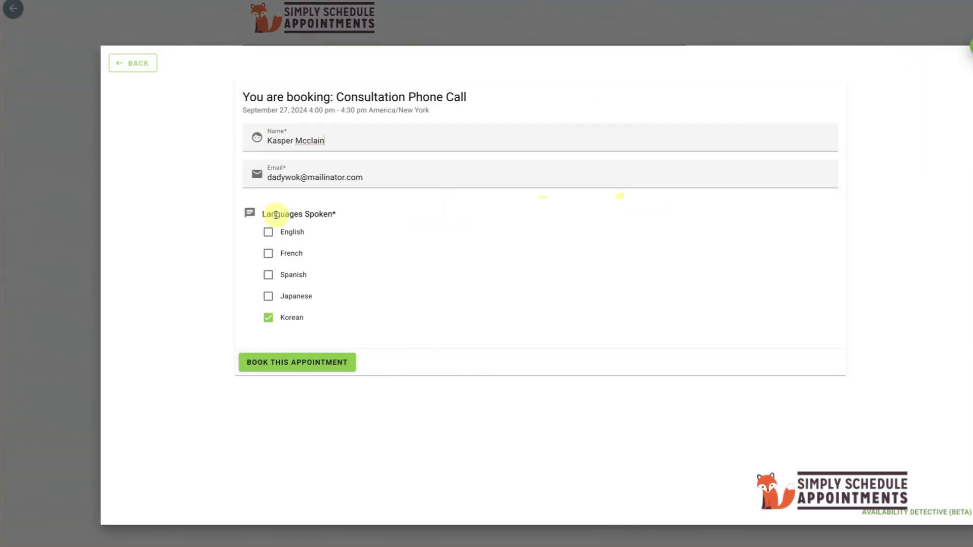
{"action": "left_click", "coordinate": [269, 232]}
{"action": "left_click", "coordinate": [294, 363]}
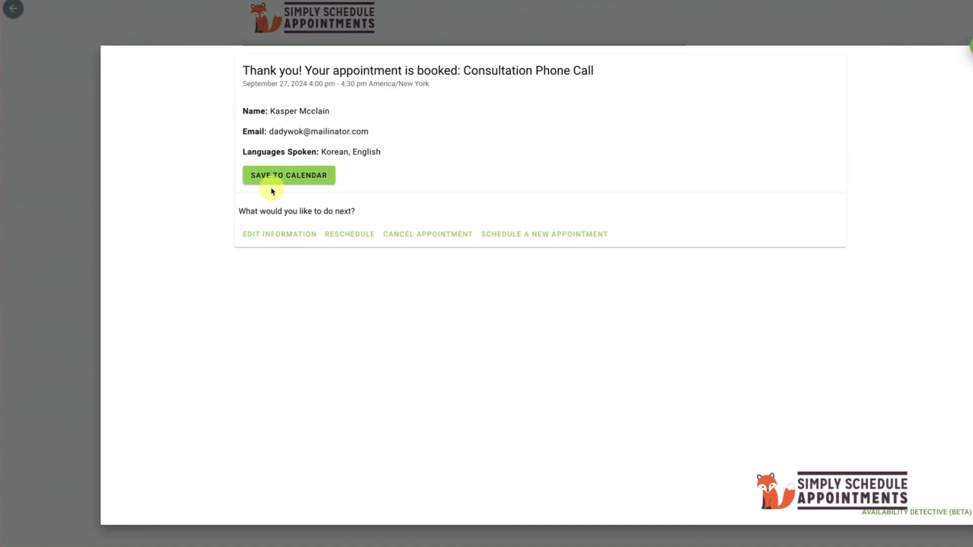
{"action": "left_click", "coordinate": [270, 180]}
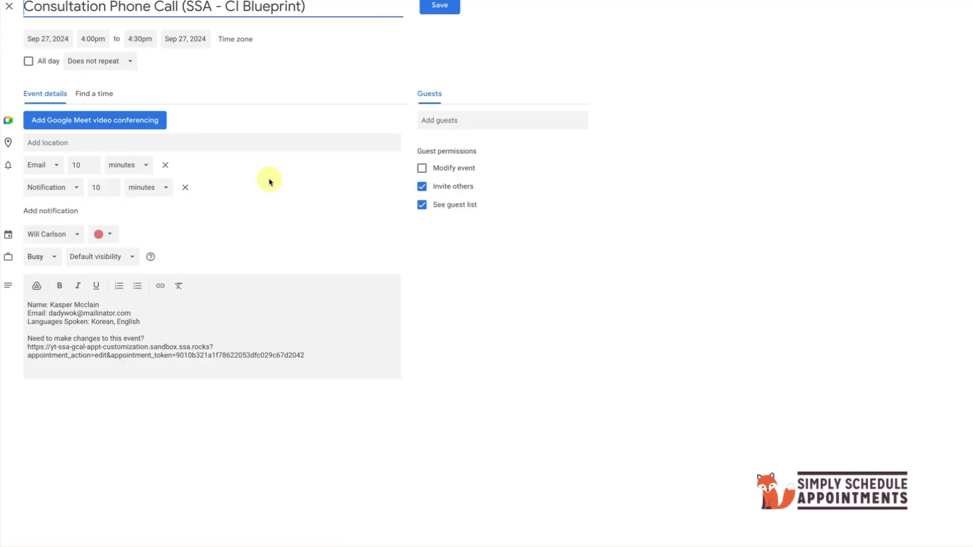